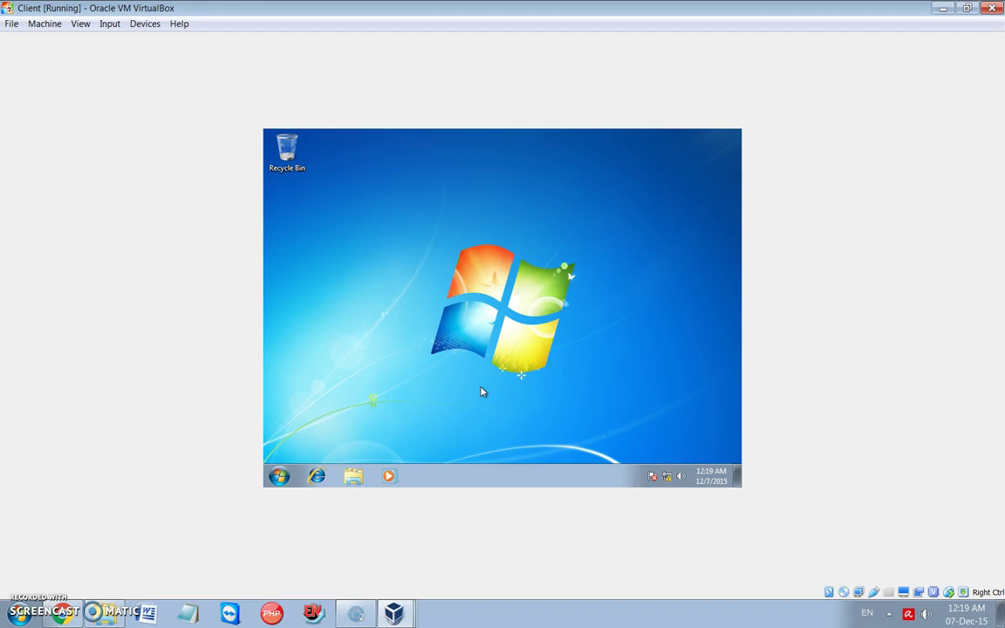
Step: Open the network connection details of the Local Area Connection from the Network and Sharing Center
click(483, 362)
click(669, 479)
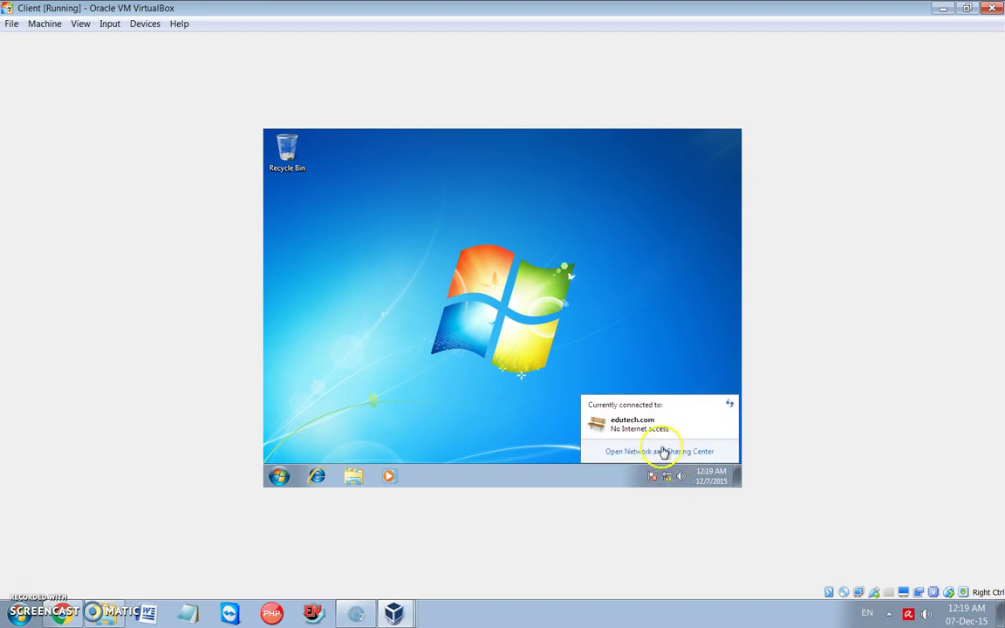
click(611, 349)
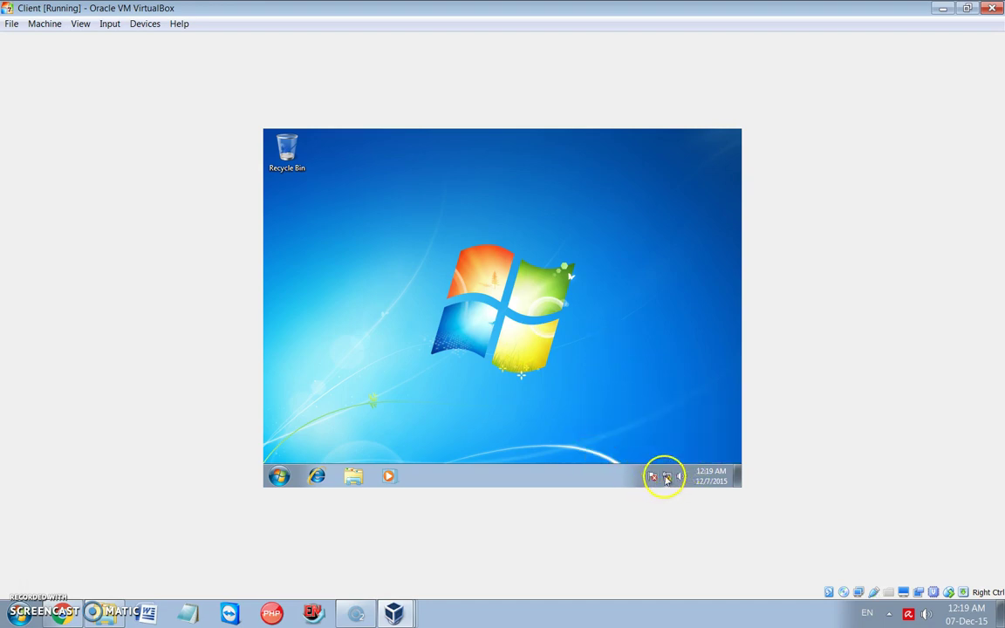
click(666, 475)
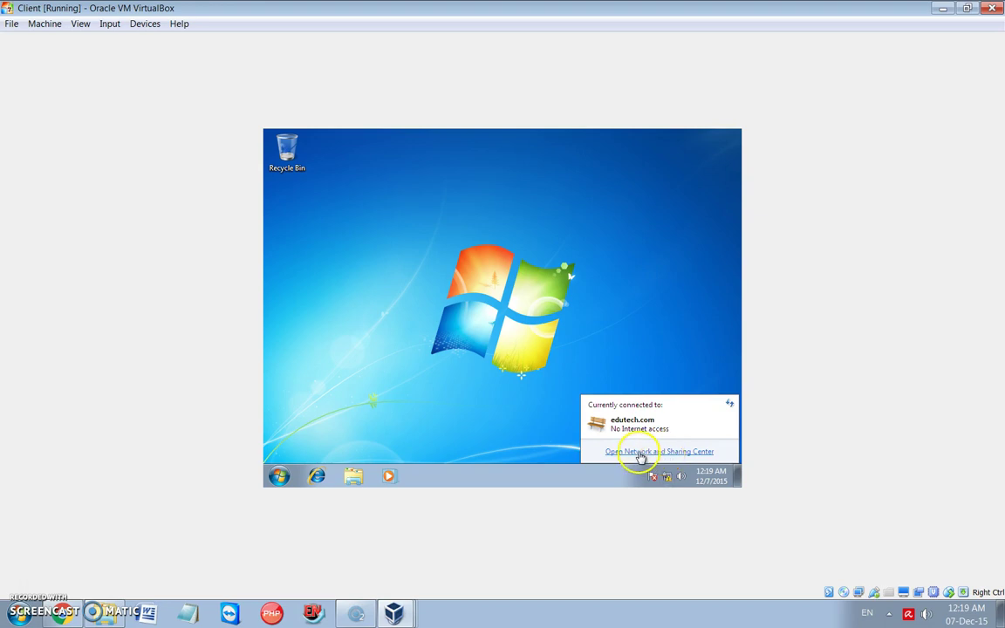
click(701, 452)
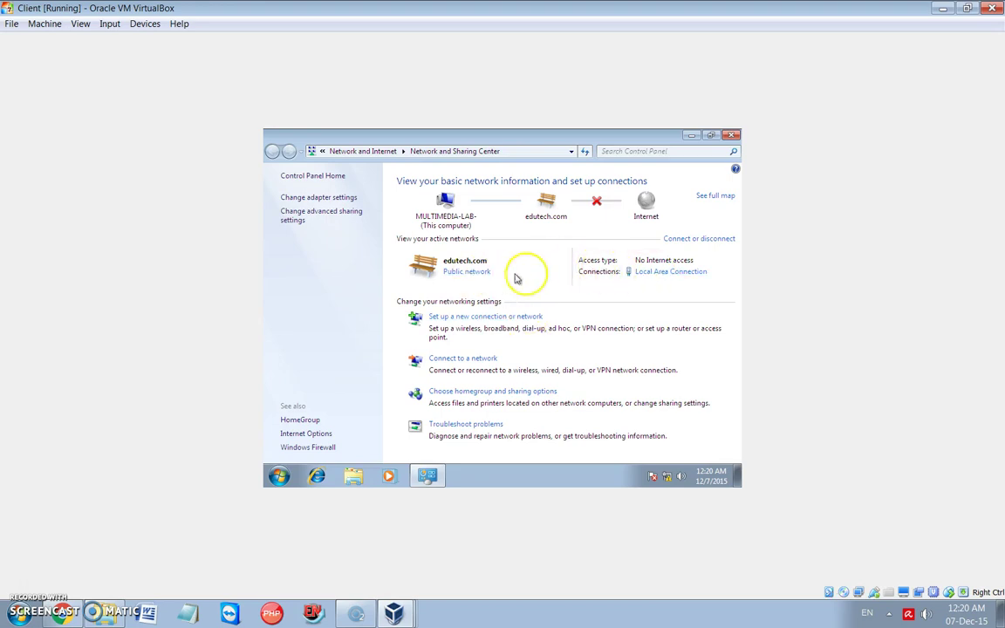
click(690, 276)
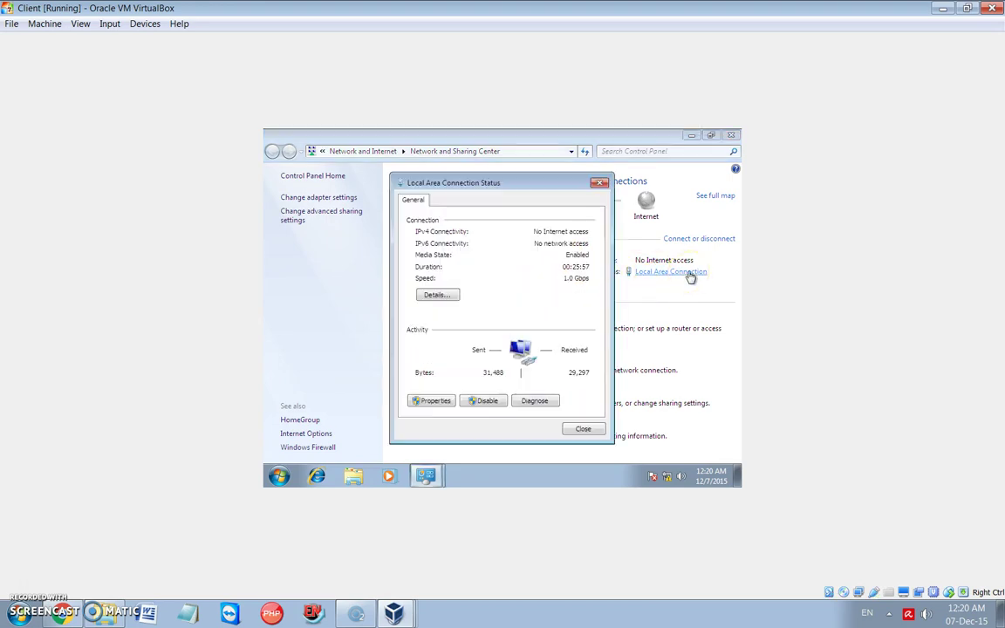
click(436, 296)
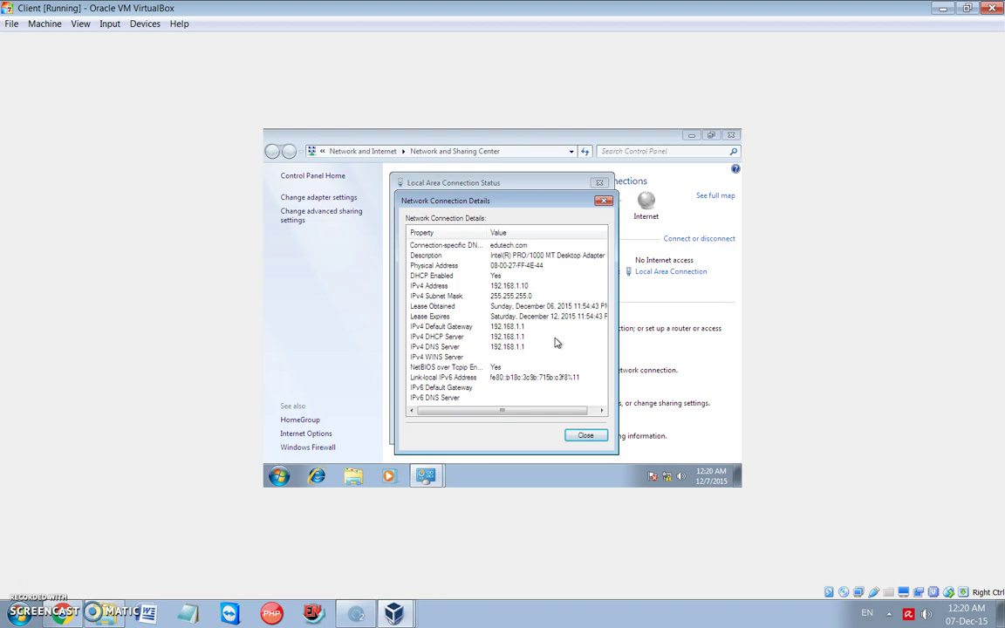
Step: Examine the connection's IPv4 address, subnet mask, gateway, DHCP and DNS servers and physical address, then close all network windows
click(454, 287)
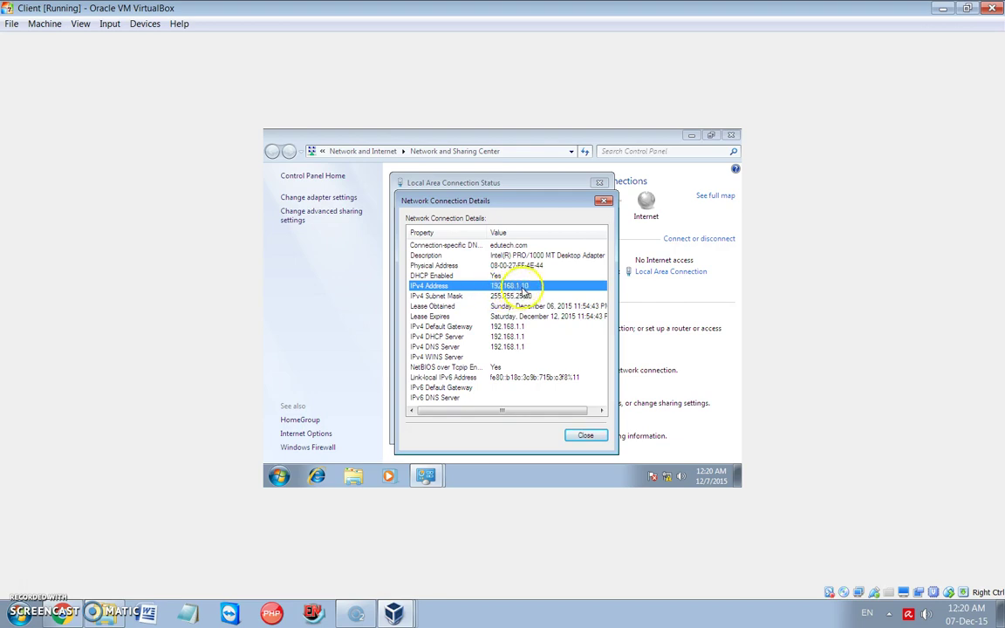
click(510, 297)
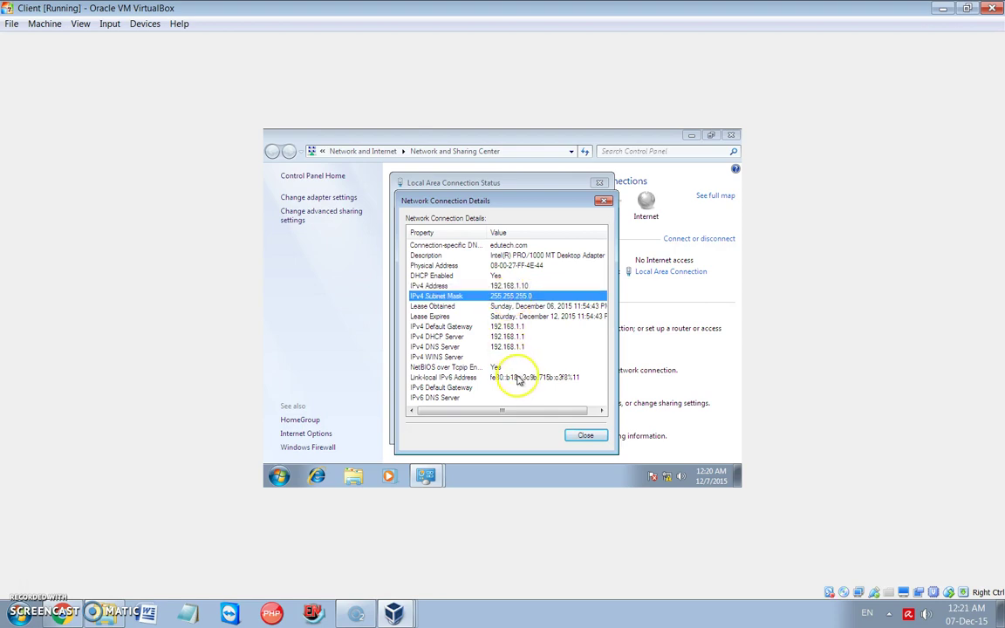
key(Down)
key(Down)
key(Down)
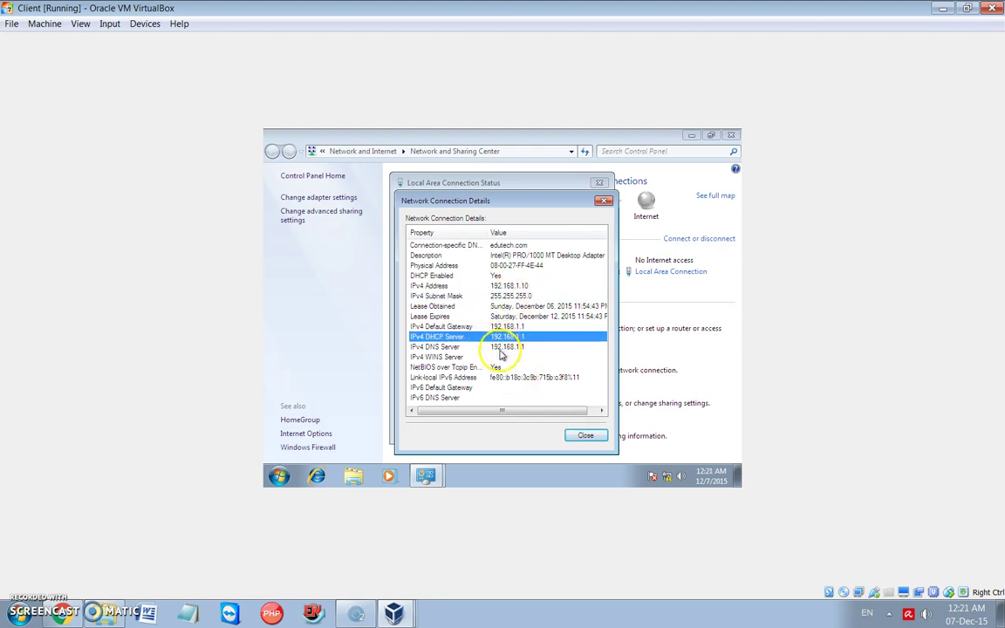
key(Up)
key(Up)
key(Down)
key(Down)
key(Up)
key(Up)
key(Down)
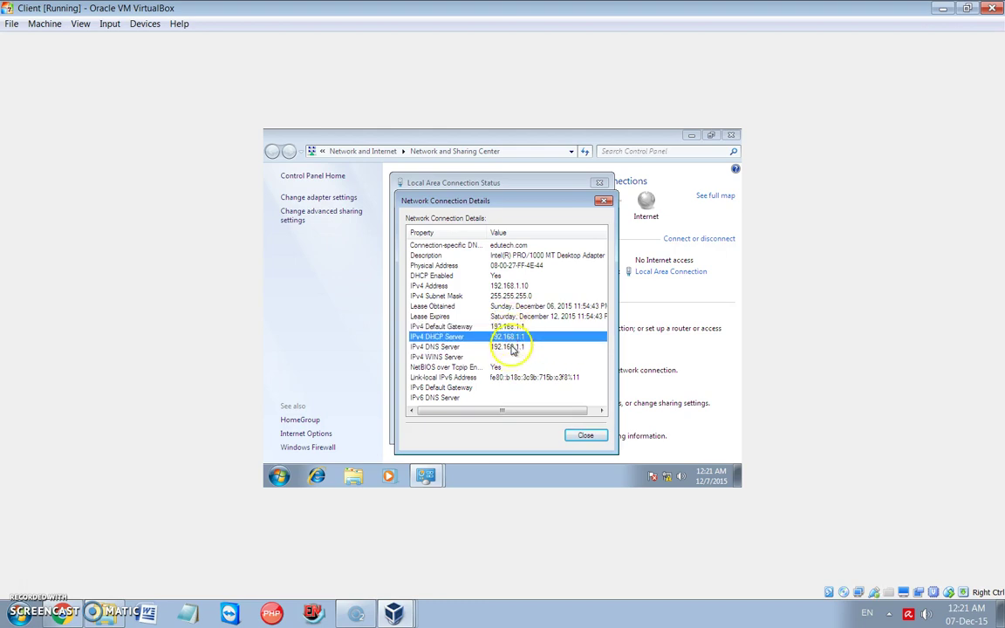
click(518, 378)
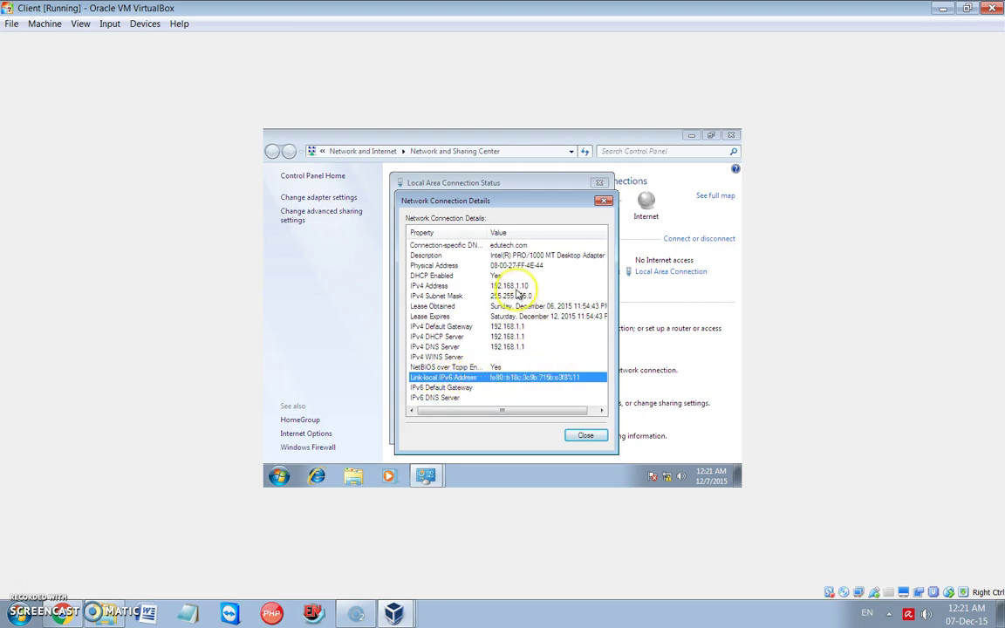
click(482, 286)
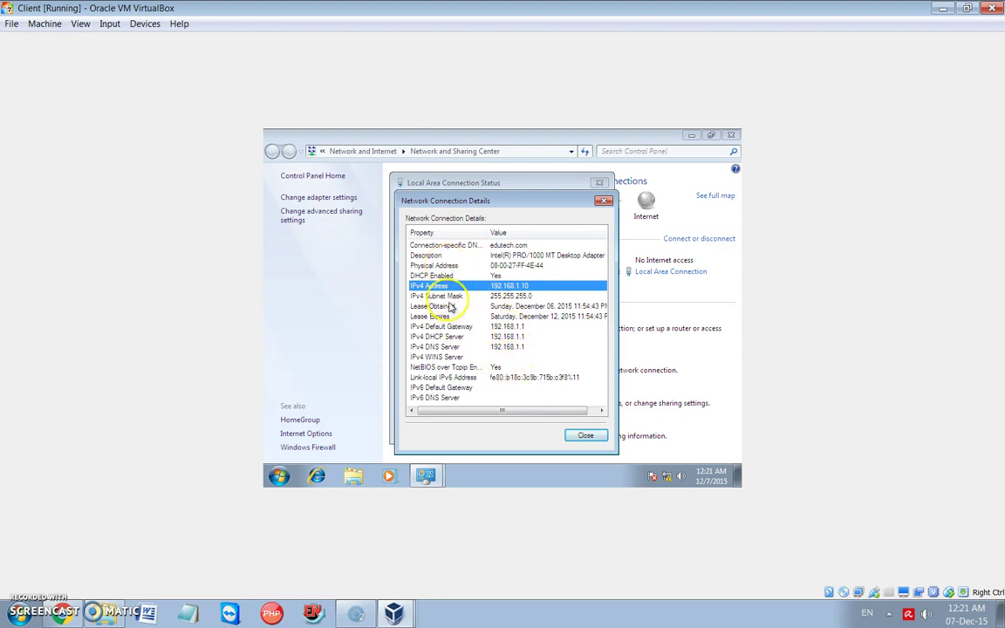
click(436, 265)
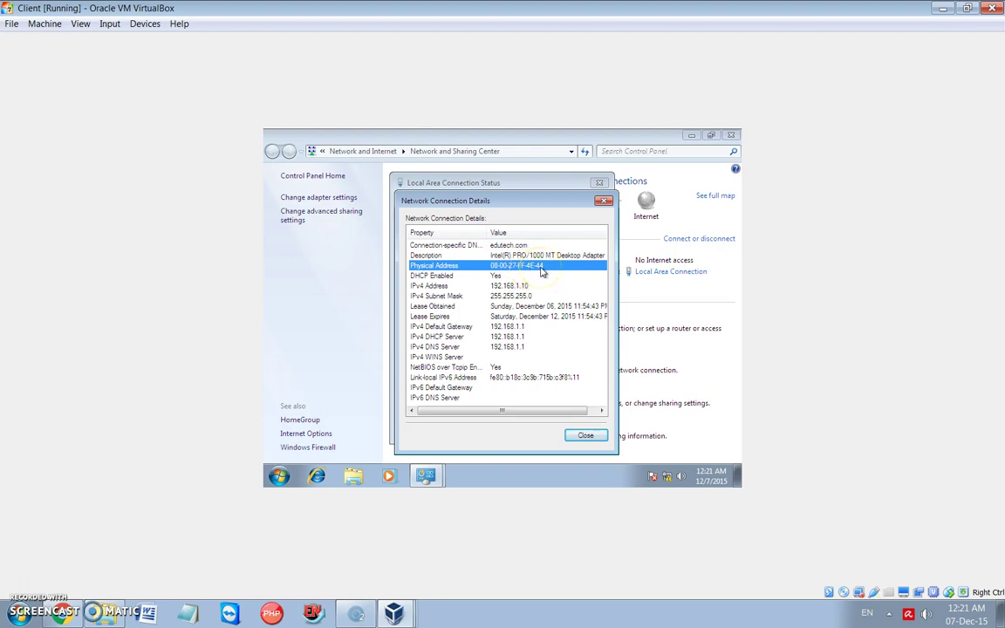
click(517, 290)
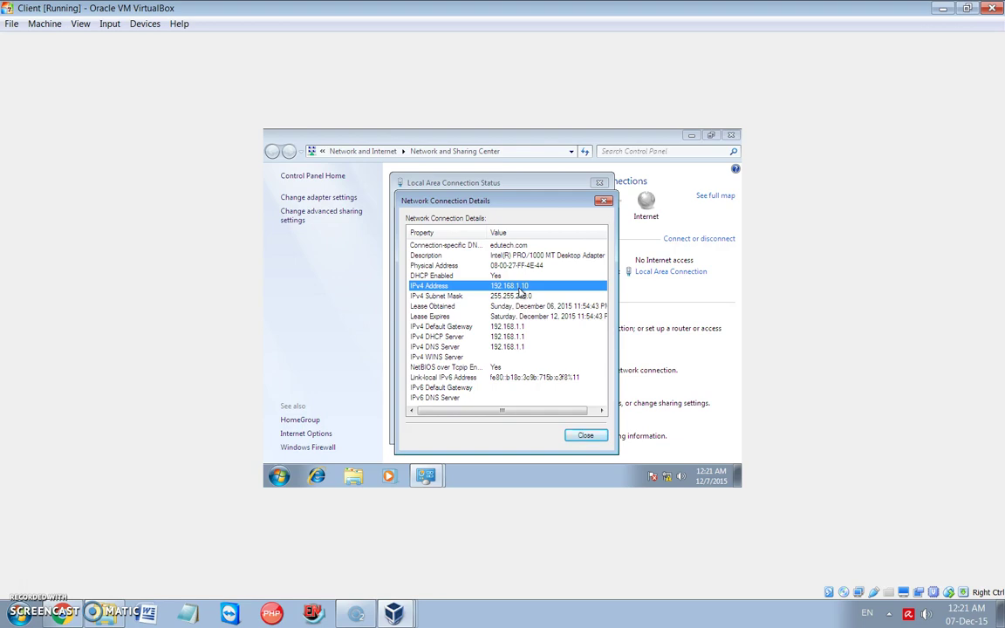
click(584, 436)
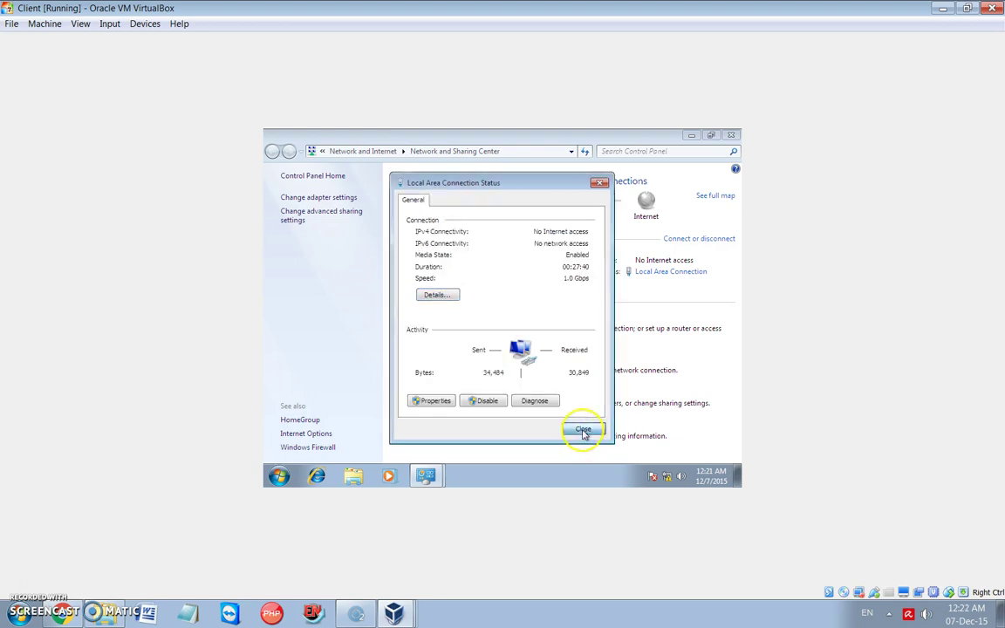
click(580, 428)
click(731, 137)
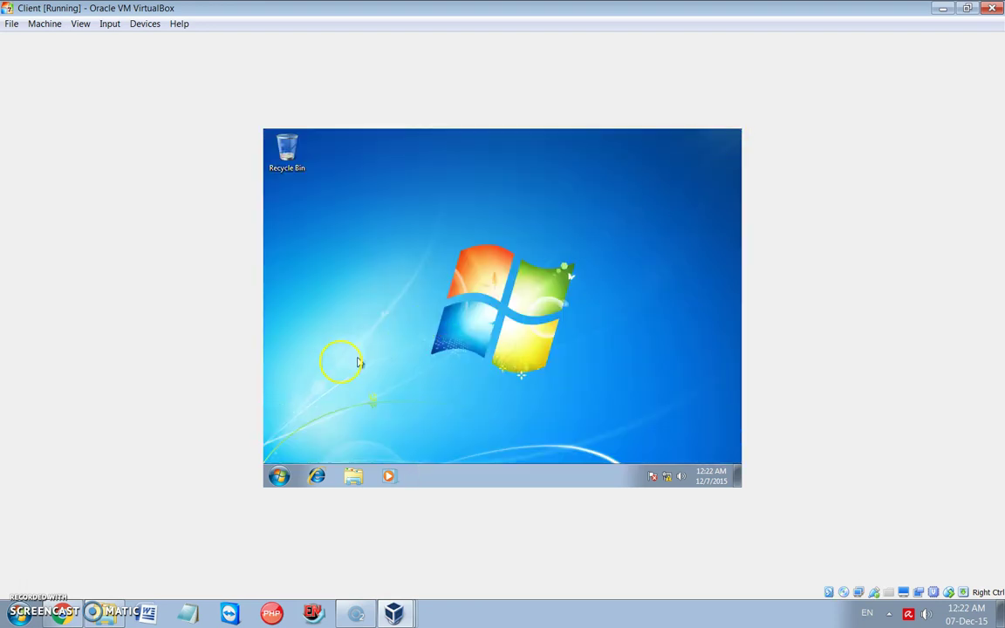
Step: Run ipconfig in a command prompt to check the client's IP configuration, then close the prompt
click(280, 476)
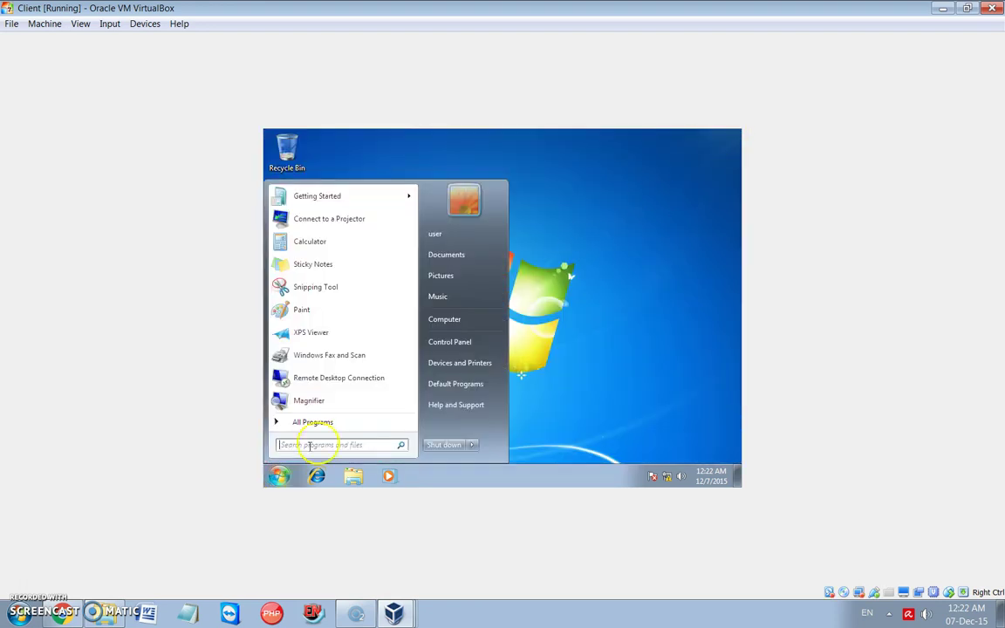
text(cmd)
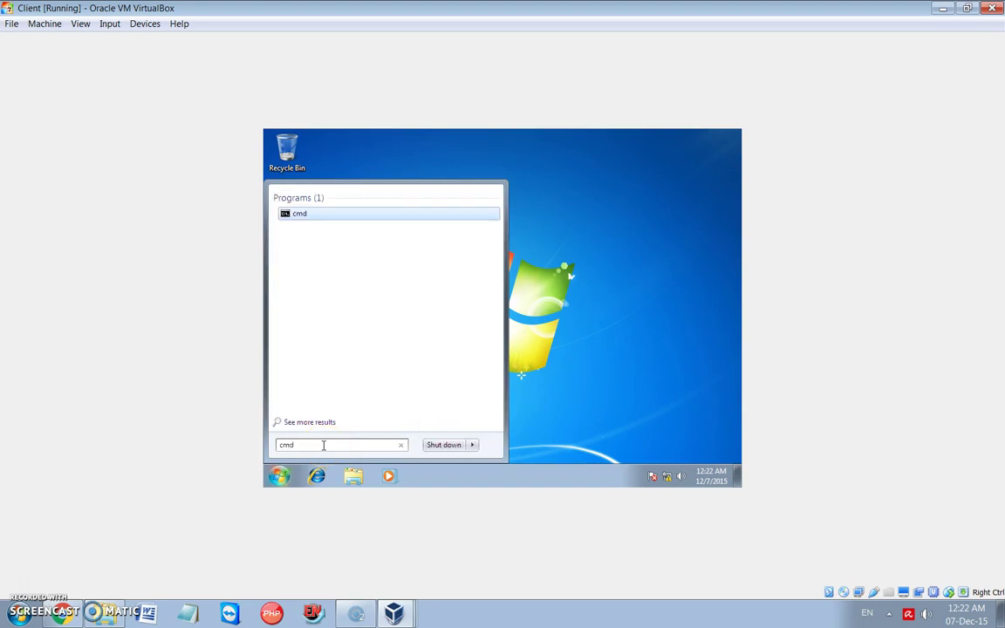
key(Return)
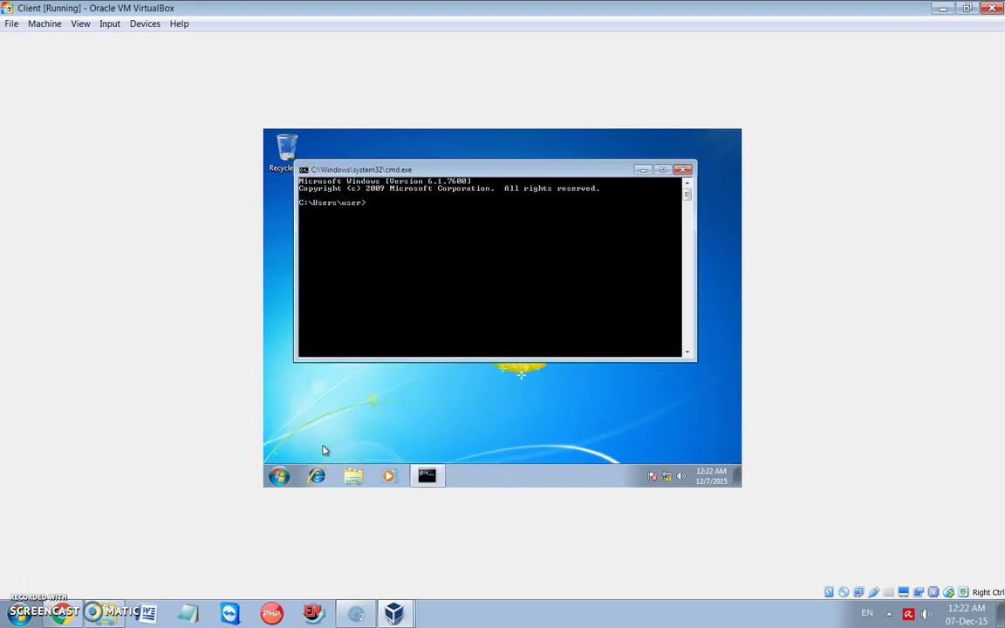
text(ipconfig)
key(Return)
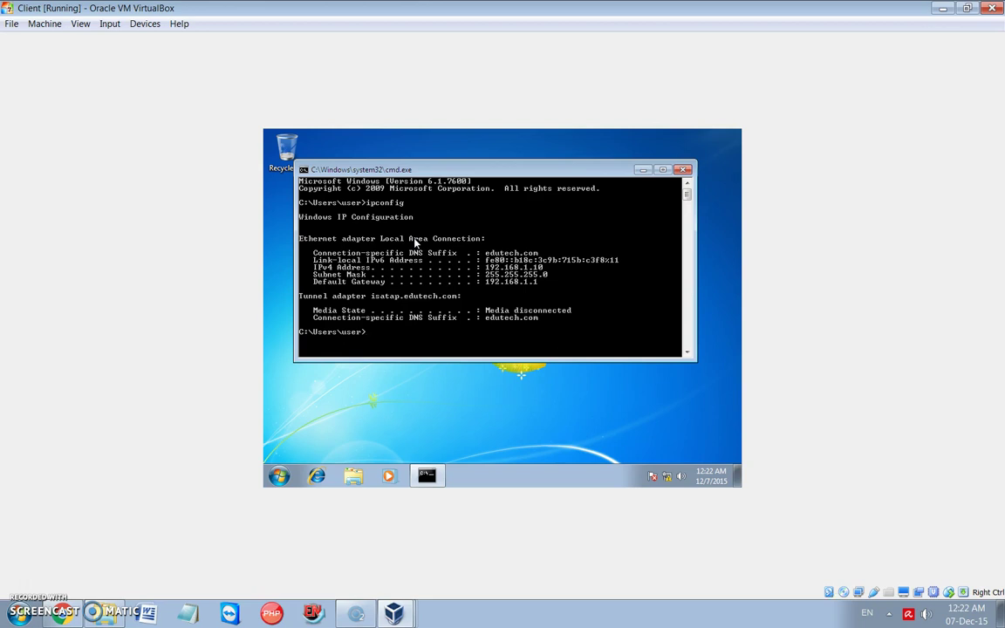
click(683, 171)
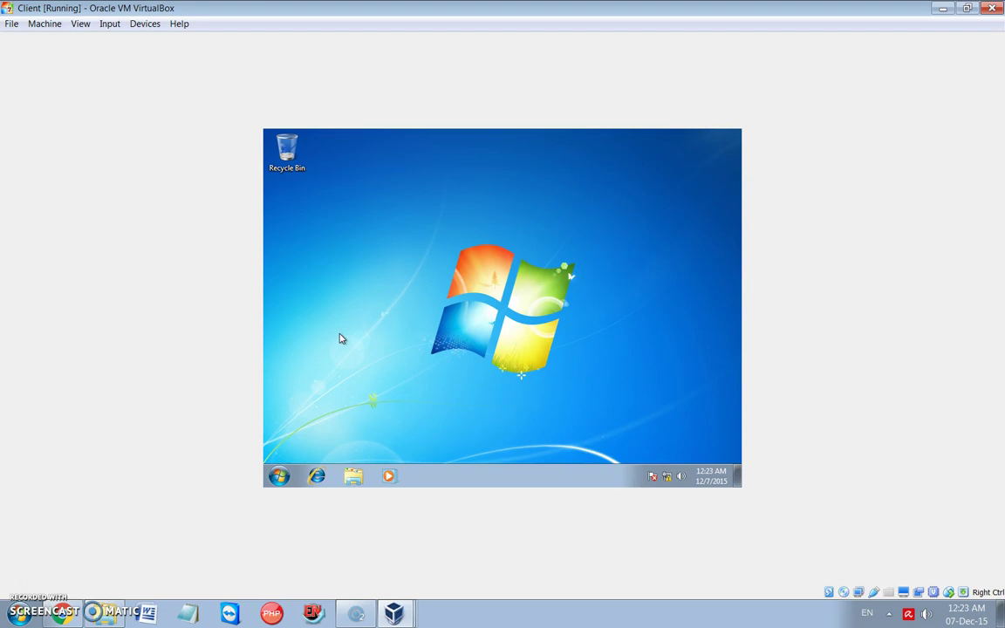
Step: Open the computer name and domain change settings from the Computer's system properties
click(331, 348)
click(279, 476)
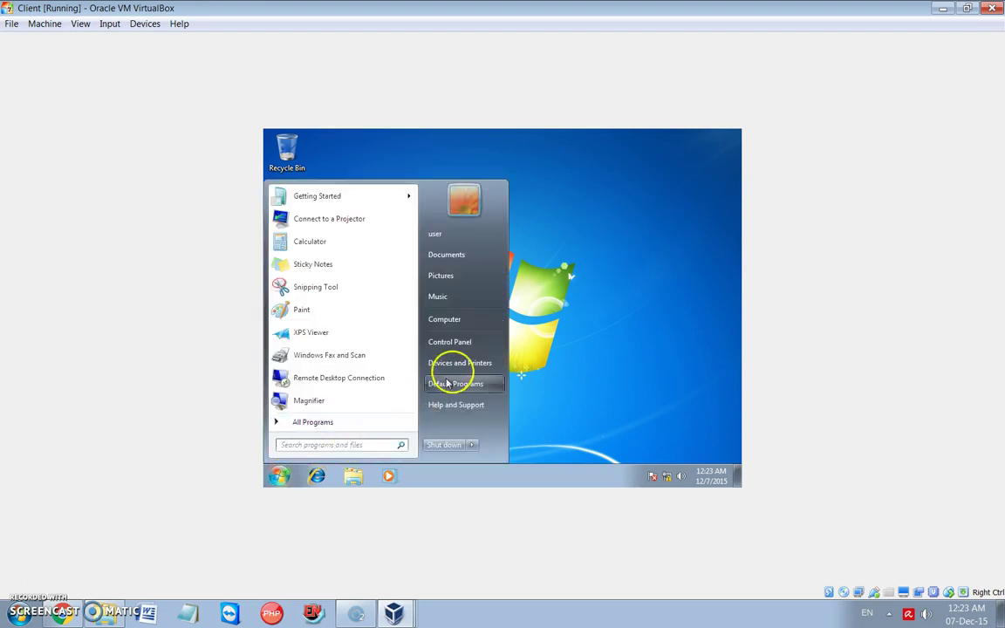
right_click(473, 319)
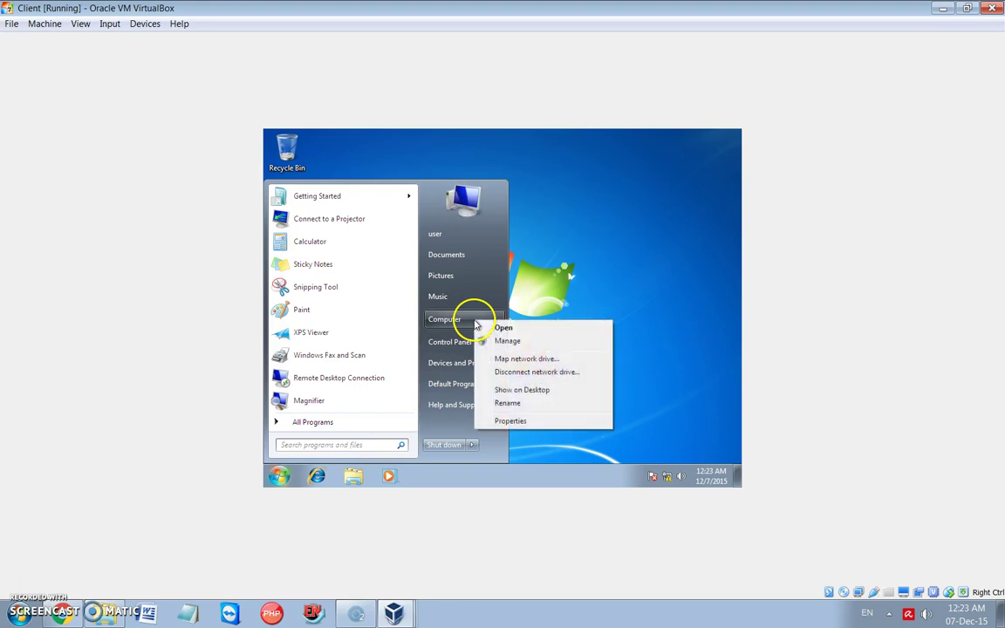
click(511, 422)
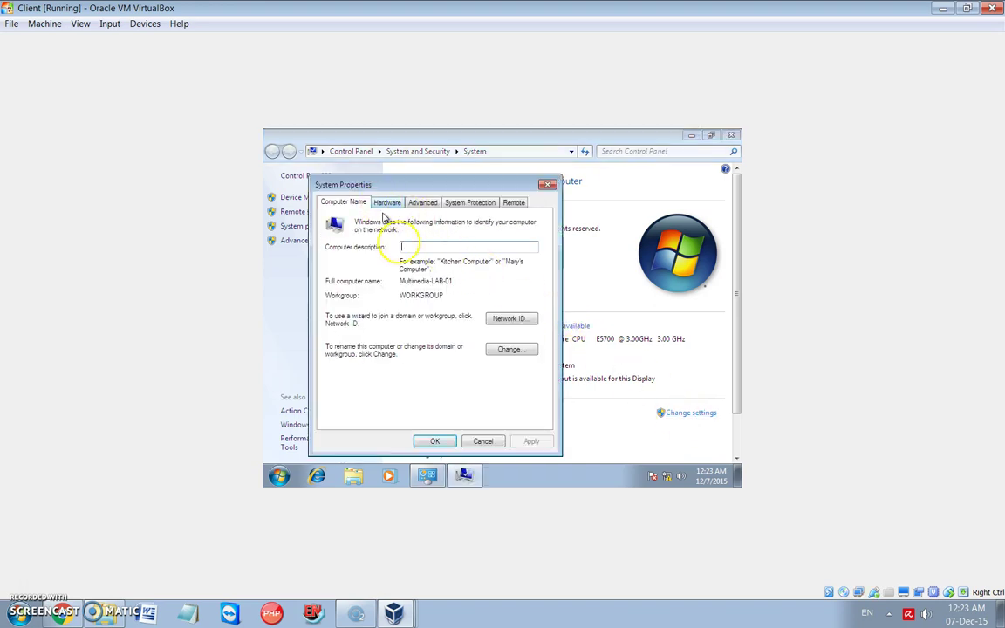
click(512, 350)
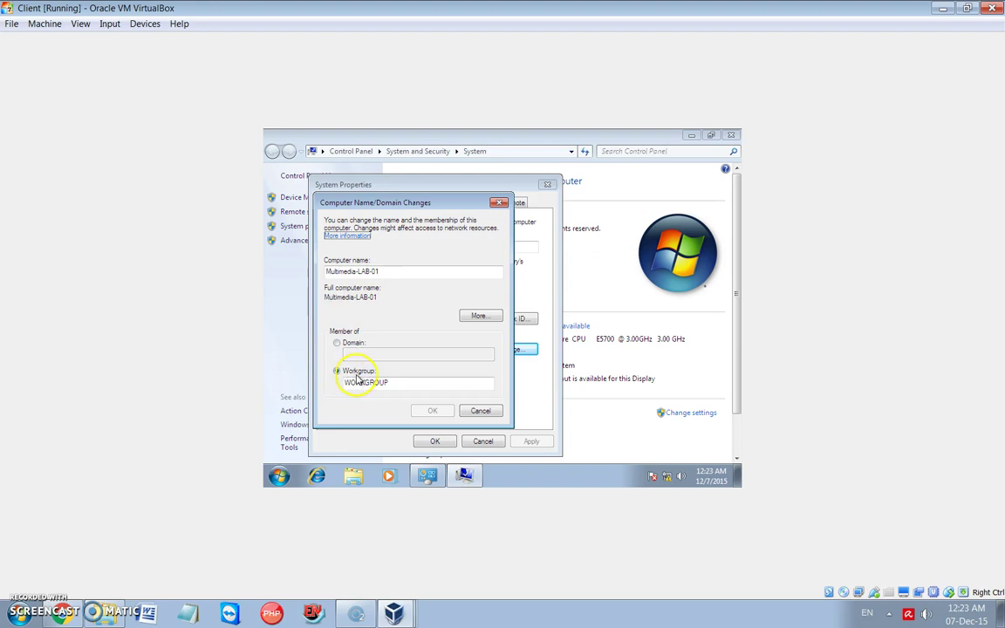
Step: Make the computer a member of the domain edutech.com instead of a workgroup, accepting the shortened NetBIOS name
drag(394, 382, 351, 382)
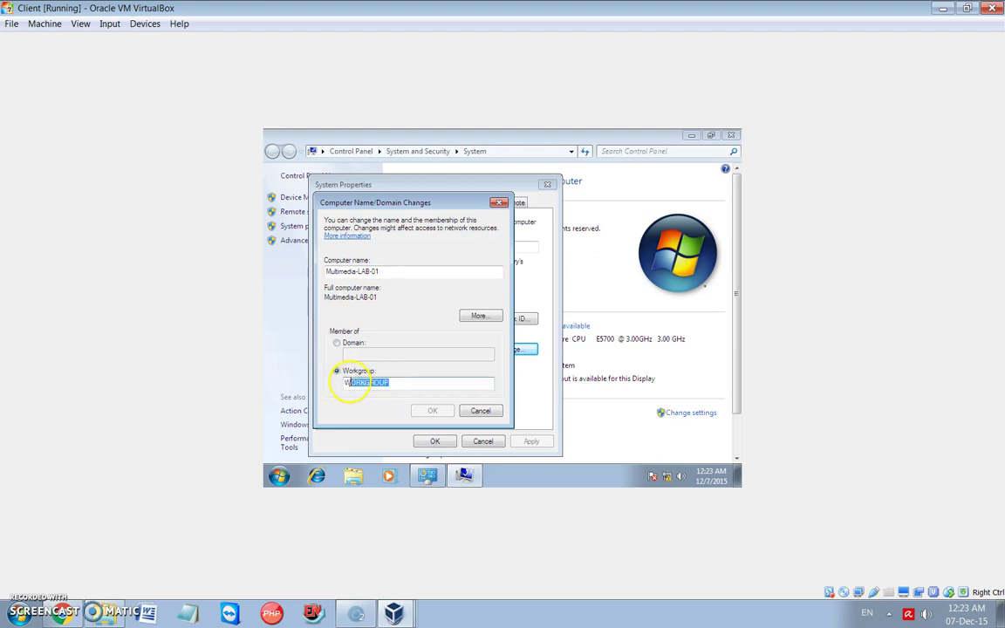
click(351, 383)
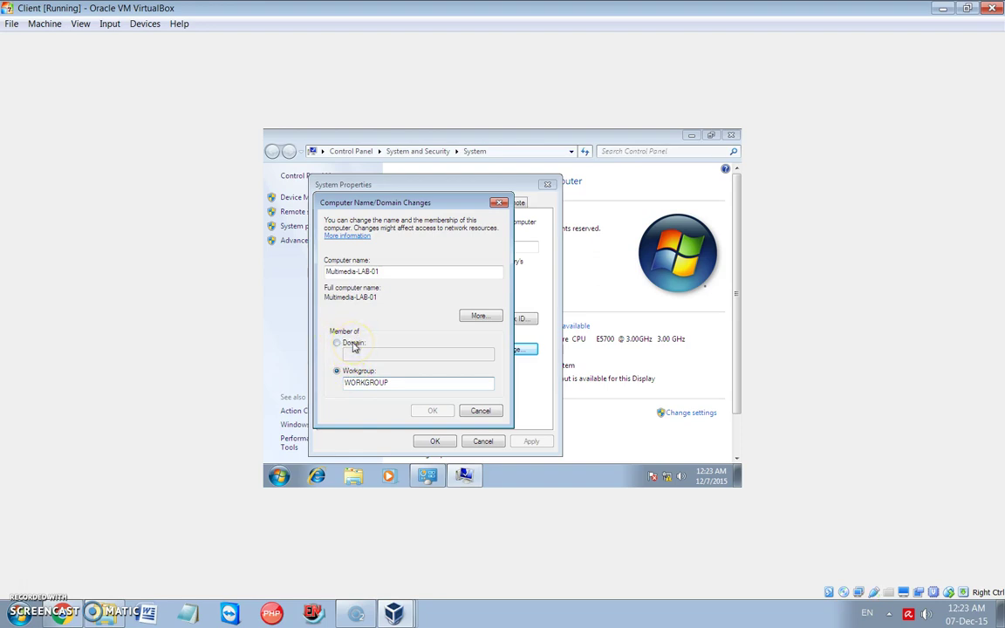
click(353, 346)
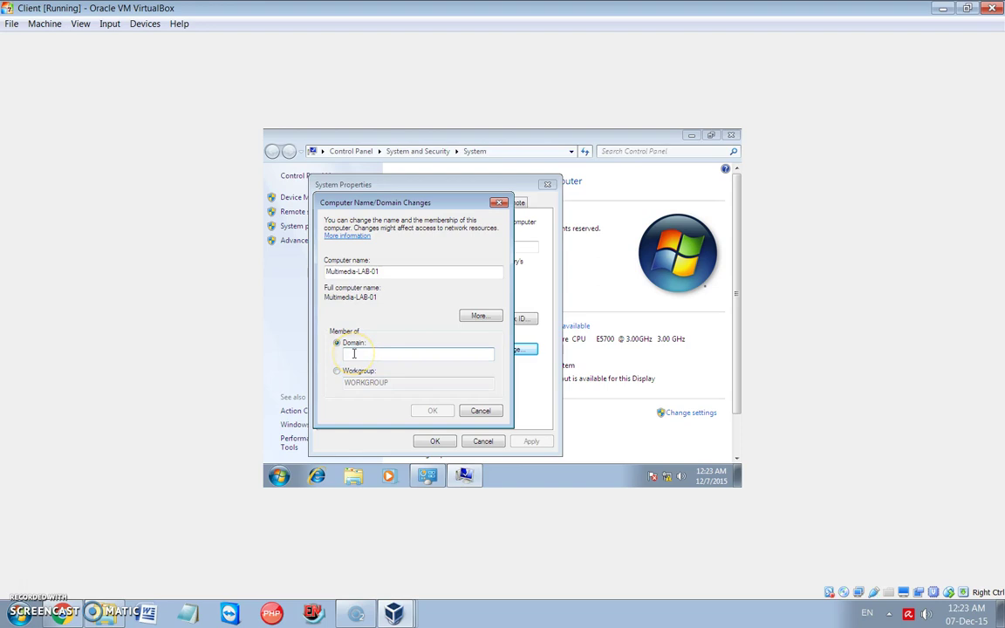
click(353, 353)
text(edutech.com)
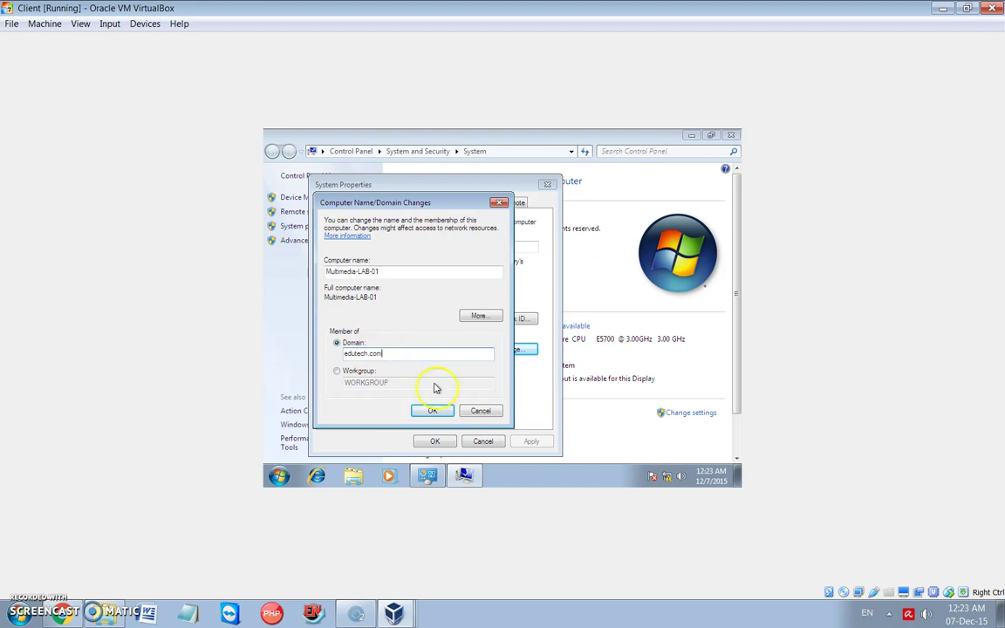
click(443, 412)
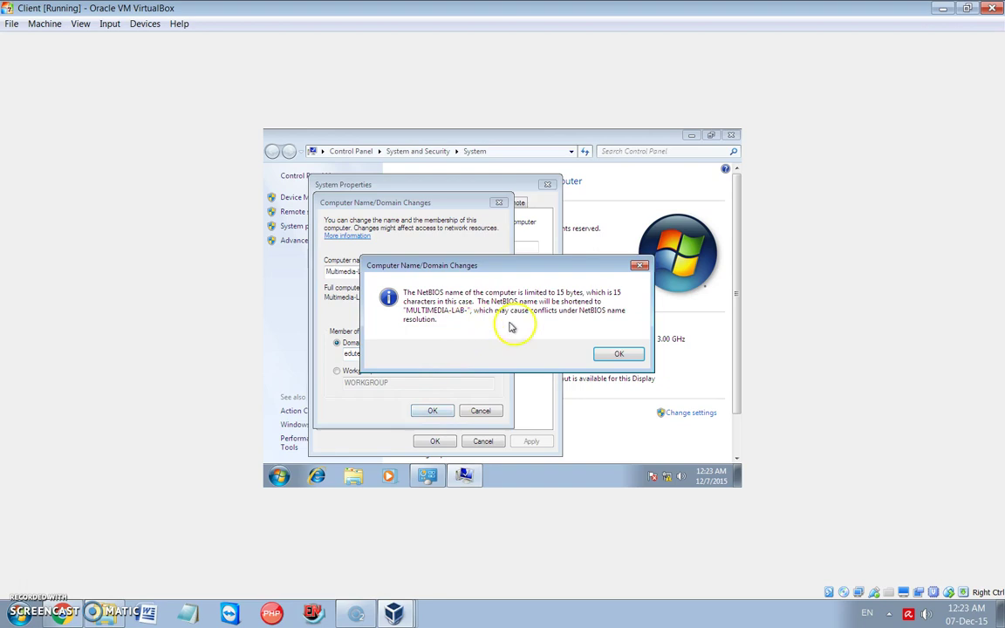
click(622, 354)
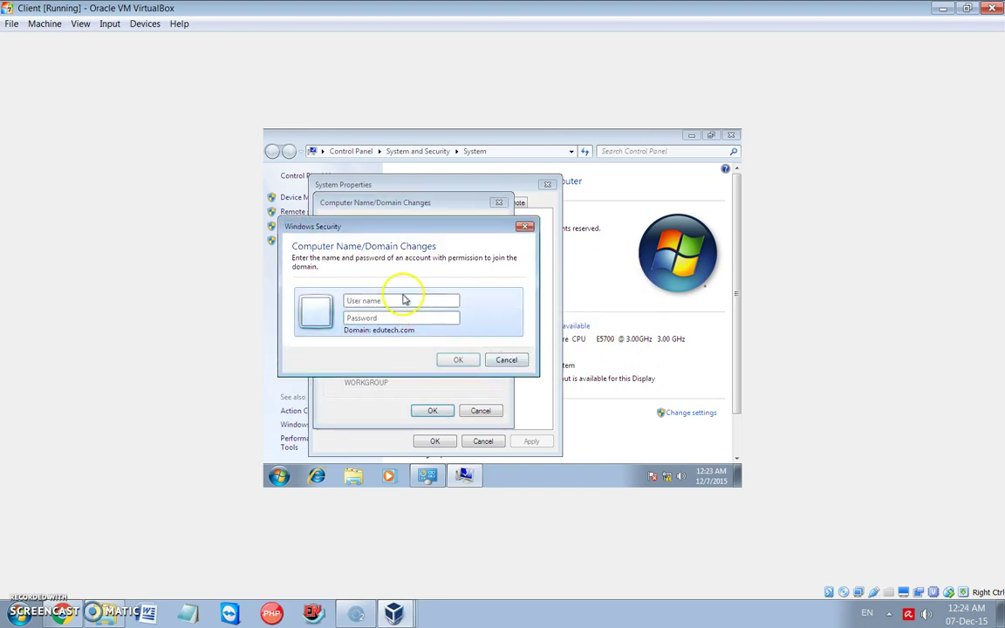
Step: Try to authorise the domain join with the user name administrator and the account password, and dismiss the resulting message
click(403, 299)
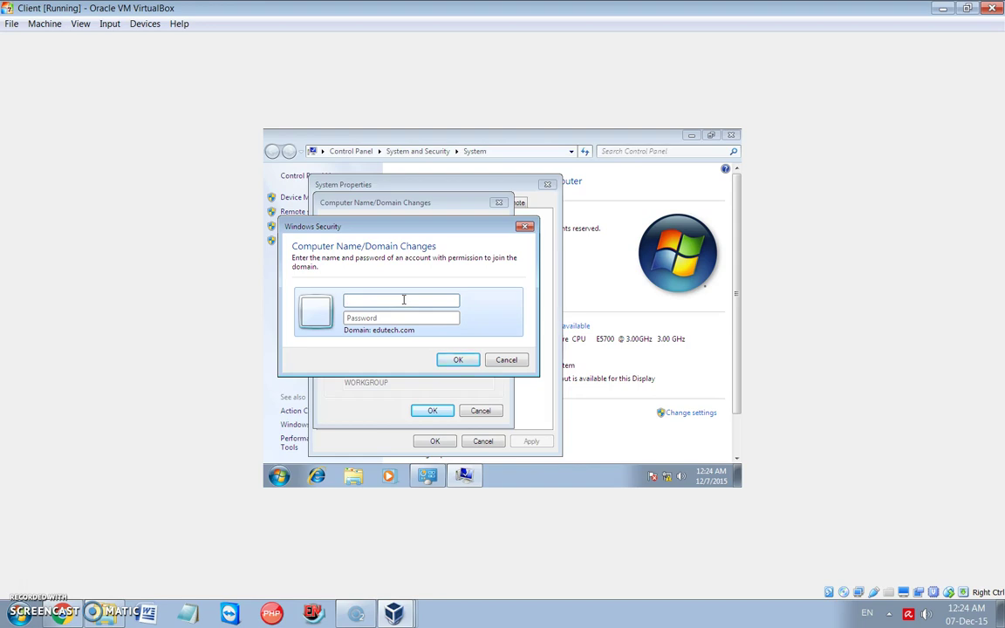
text(administrator)
click(346, 317)
text(•••••••)
key(Return)
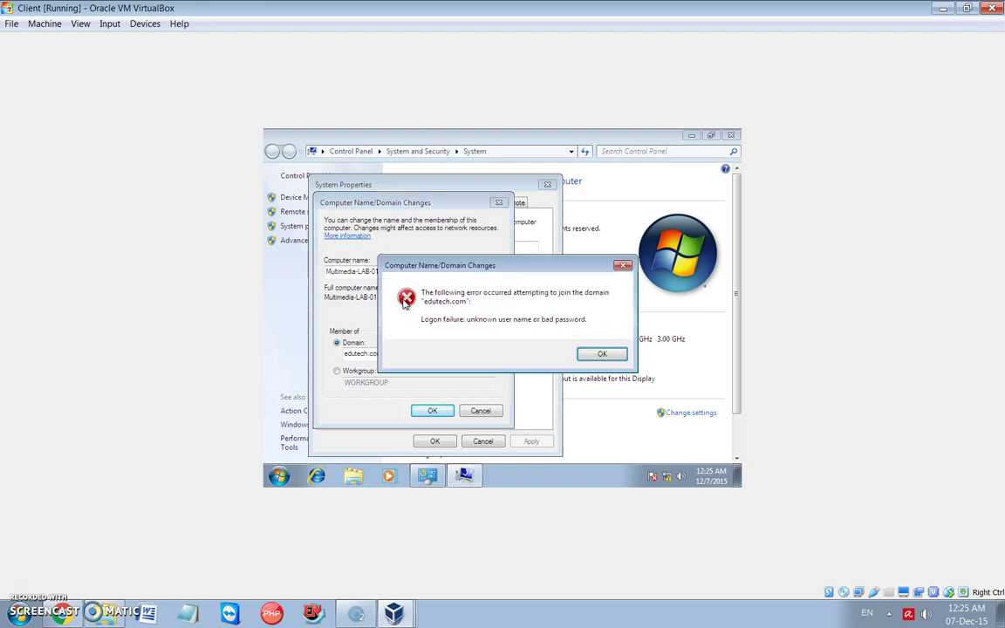
click(604, 354)
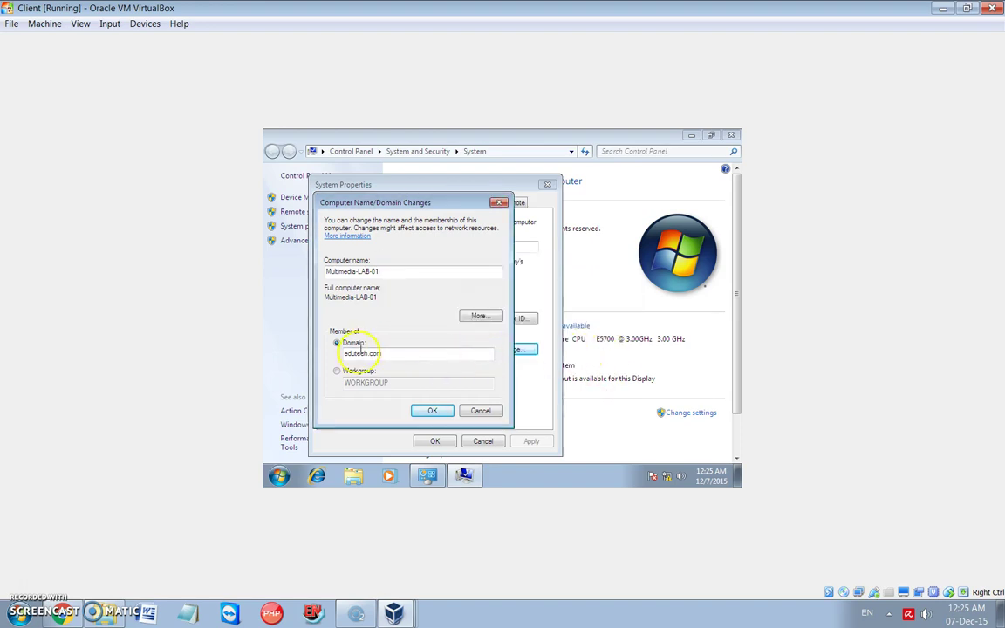
Step: Resubmit the edutech.com domain join, accept the shortened NetBIOS name, and authorise it with the user name administrator and the account password
click(433, 411)
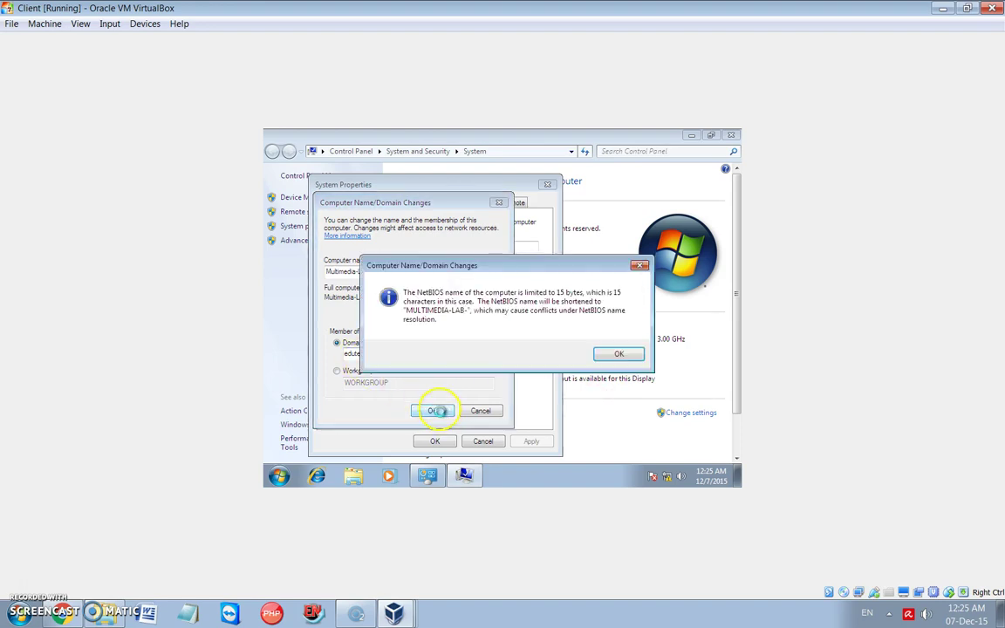
click(618, 354)
text(ad)
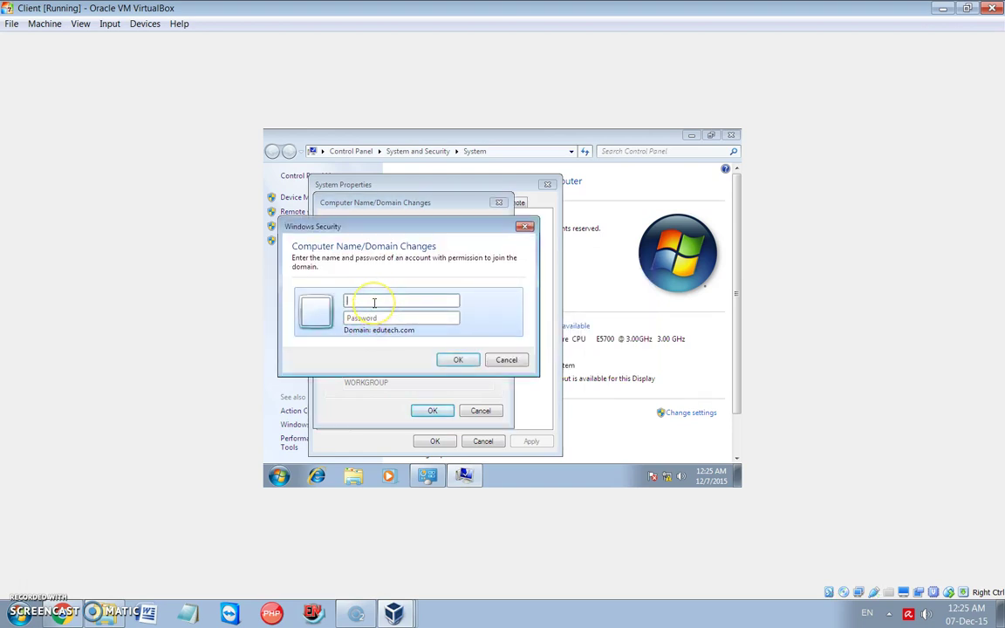
text(ministrator)
click(401, 318)
text(****)
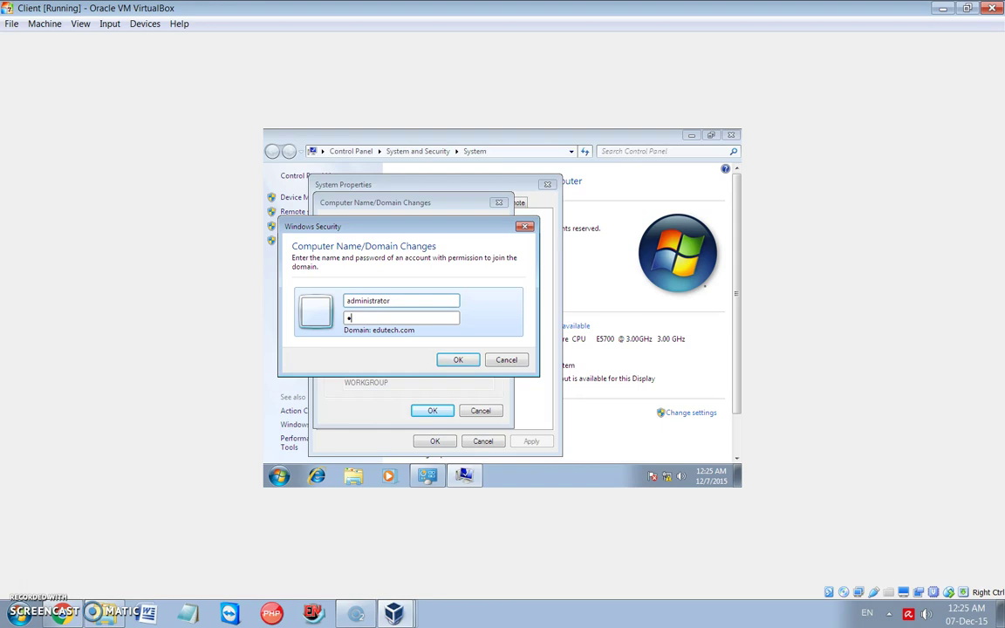
text(***)
key(Return)
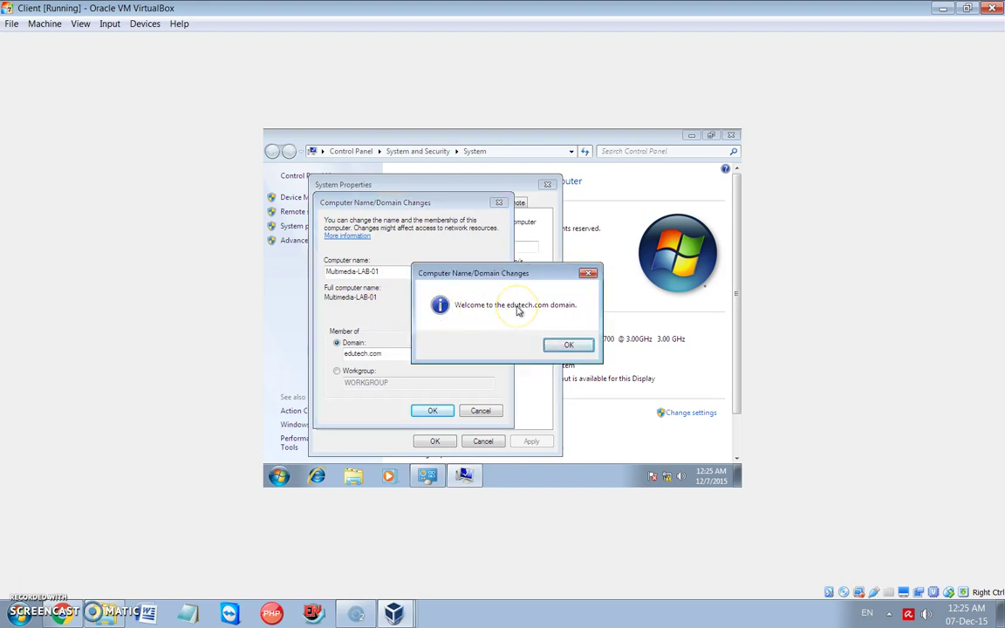
Step: Acknowledge the domain welcome and restart notices, and close the System Properties dialog
click(566, 346)
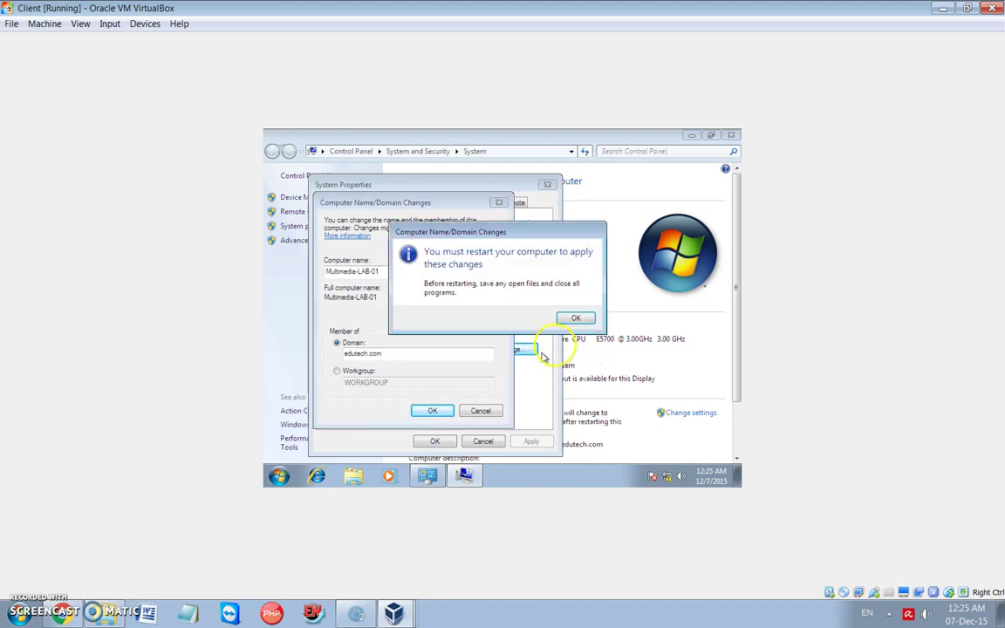
click(575, 317)
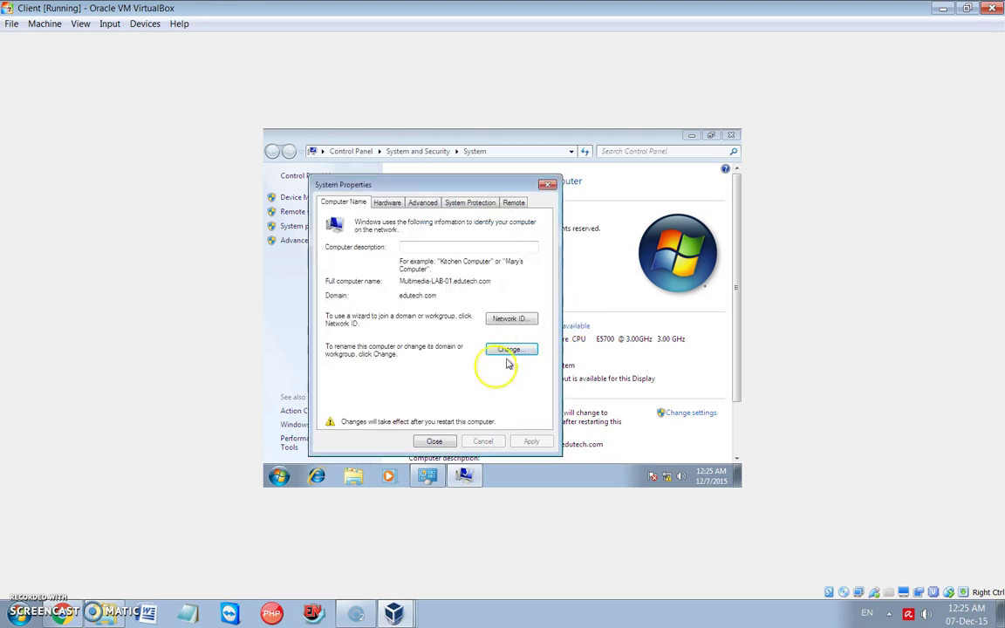
click(433, 441)
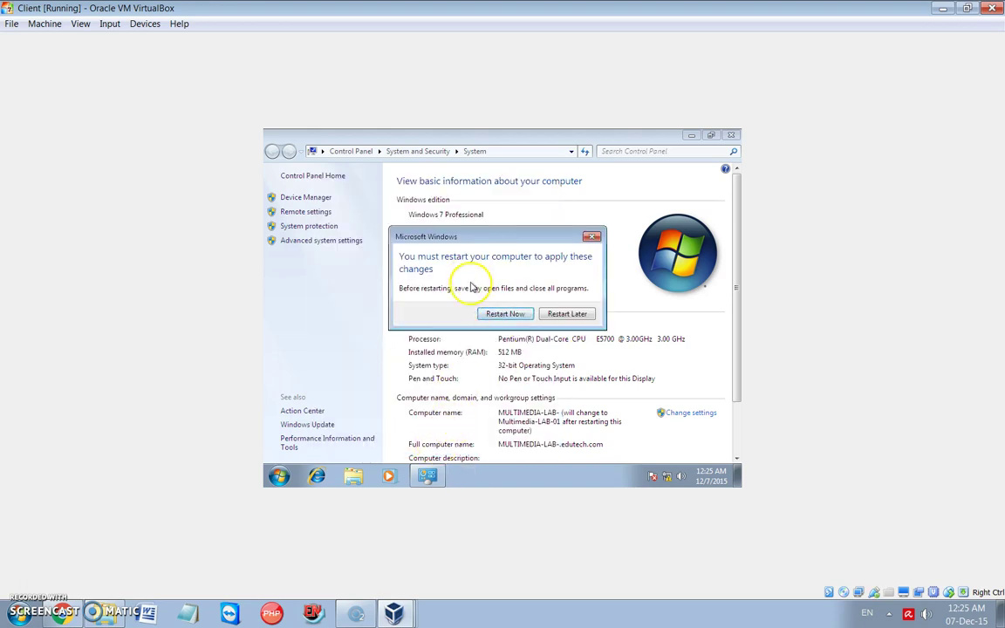